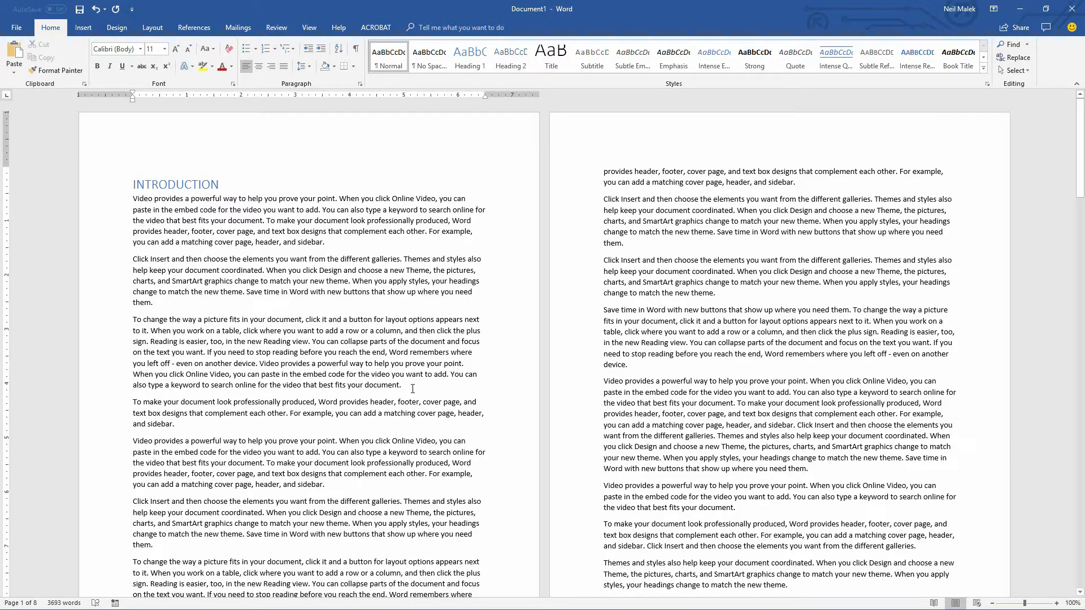
- Add a blank line after the introduction's third paragraph and insert a 5-column by 3-row table there
{"action": "key", "text": "Return"}
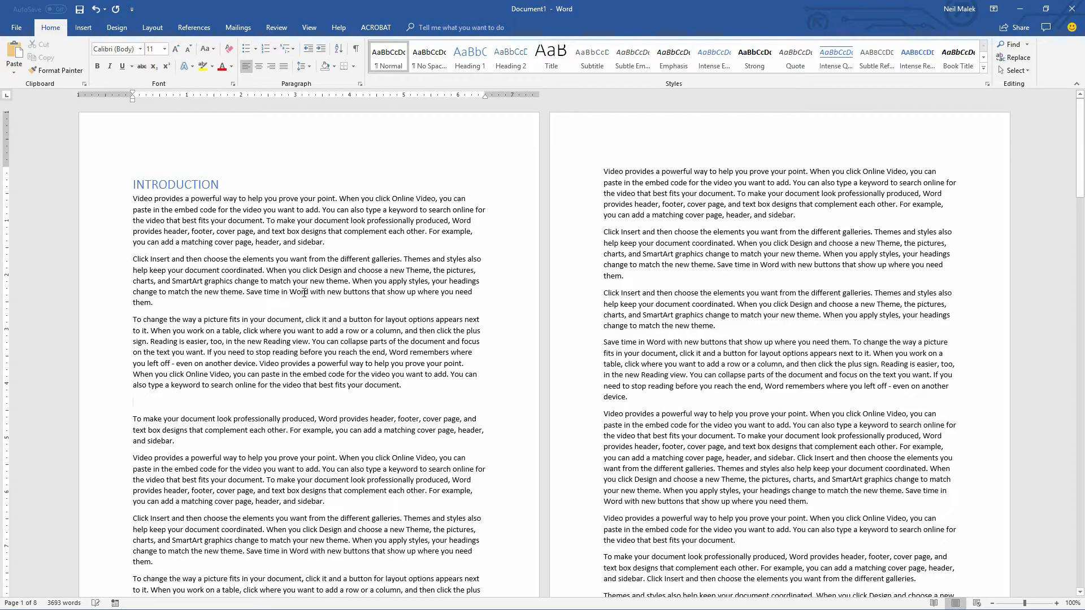
{"action": "scroll", "coordinate": [422, 384], "scroll_direction": "down", "scroll_amount": 2}
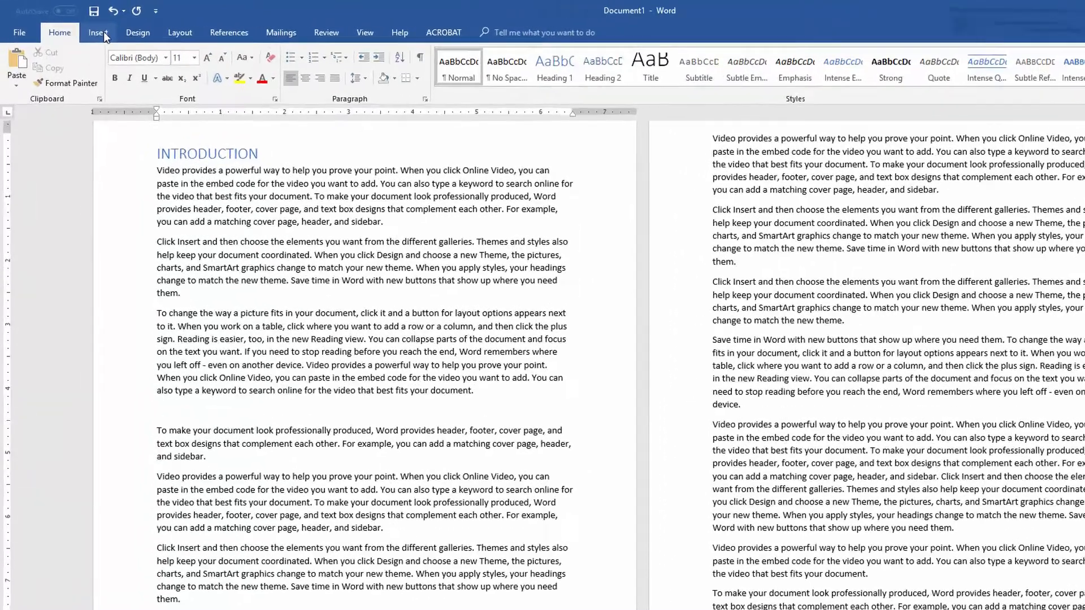
{"action": "left_click", "coordinate": [84, 27]}
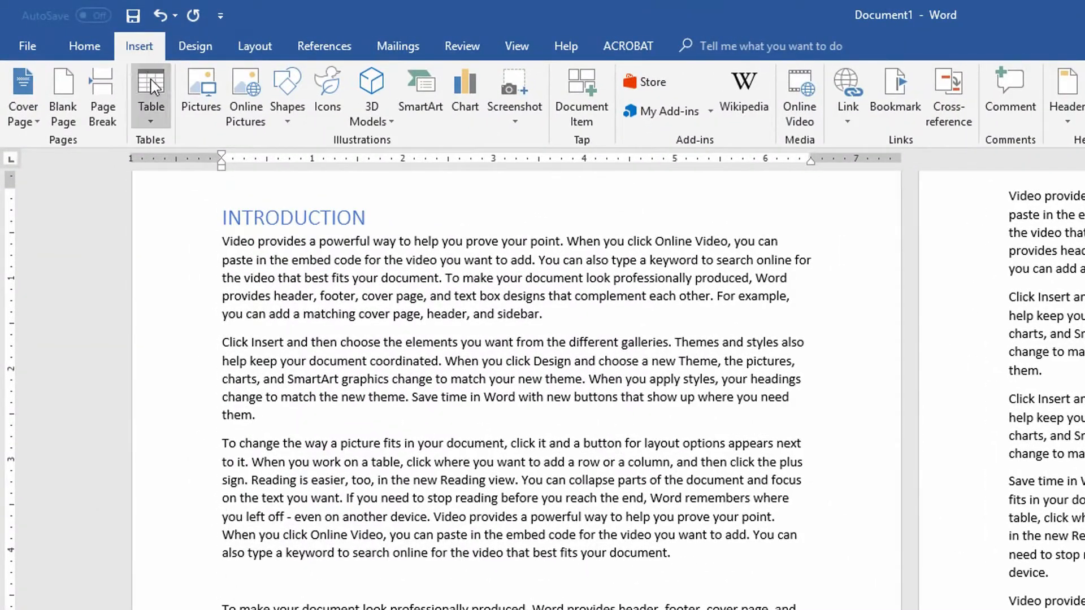
{"action": "left_click", "coordinate": [154, 112]}
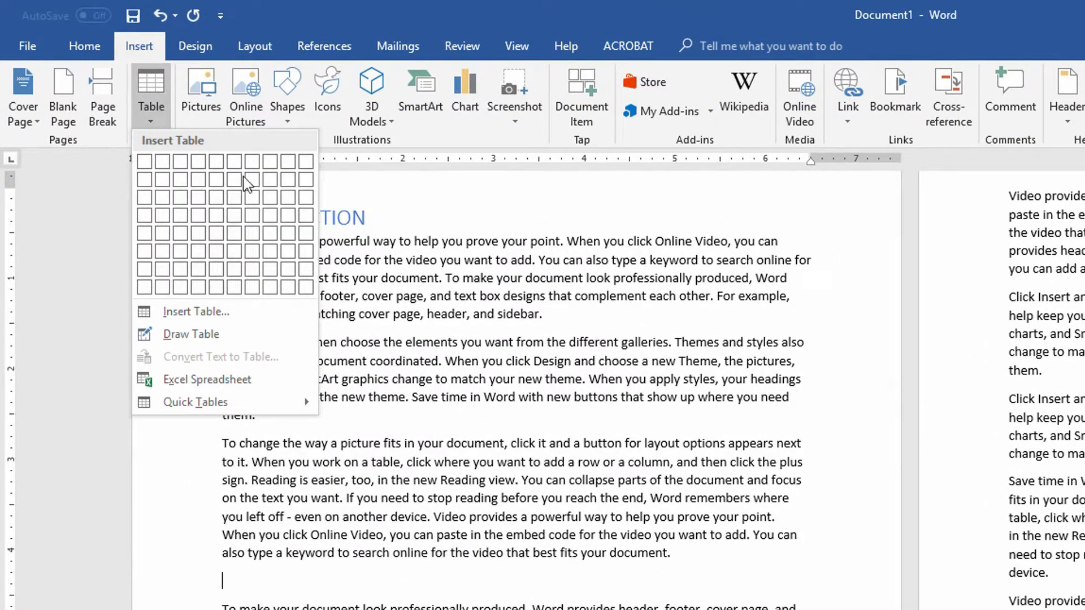
{"action": "left_click", "coordinate": [219, 200]}
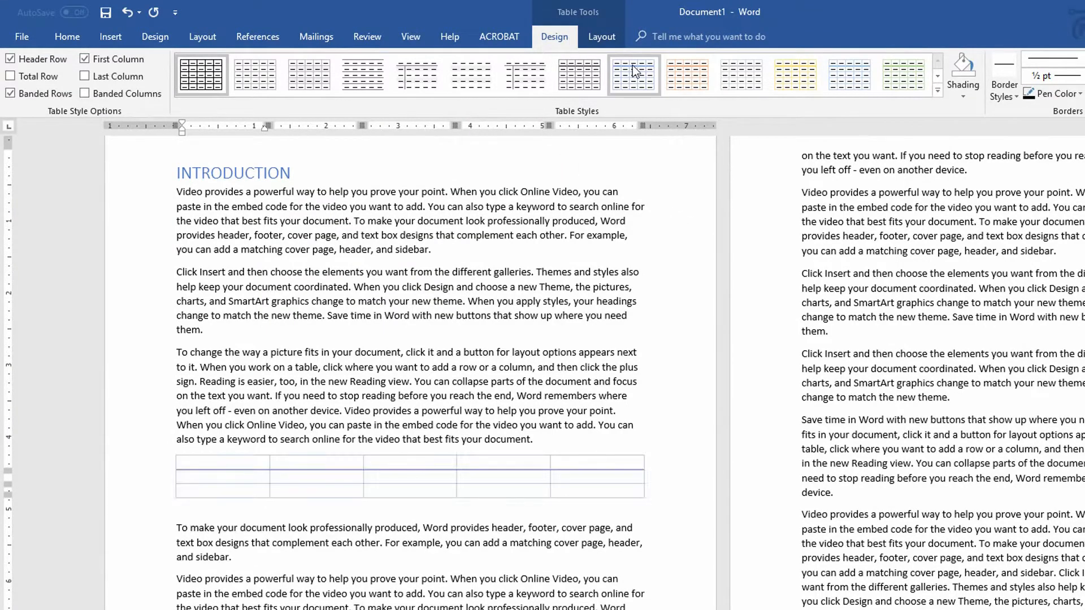
- Apply a gray grid table style, turn off First Column and Banded Rows, and turn on Banded Columns
{"action": "left_click", "coordinate": [937, 90]}
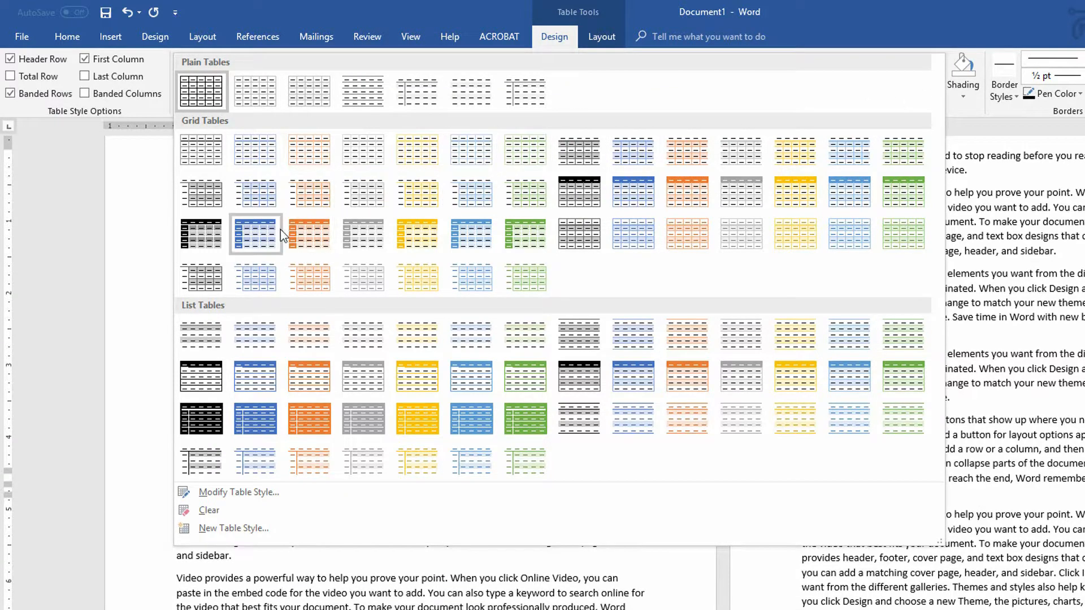
{"action": "left_click", "coordinate": [363, 239]}
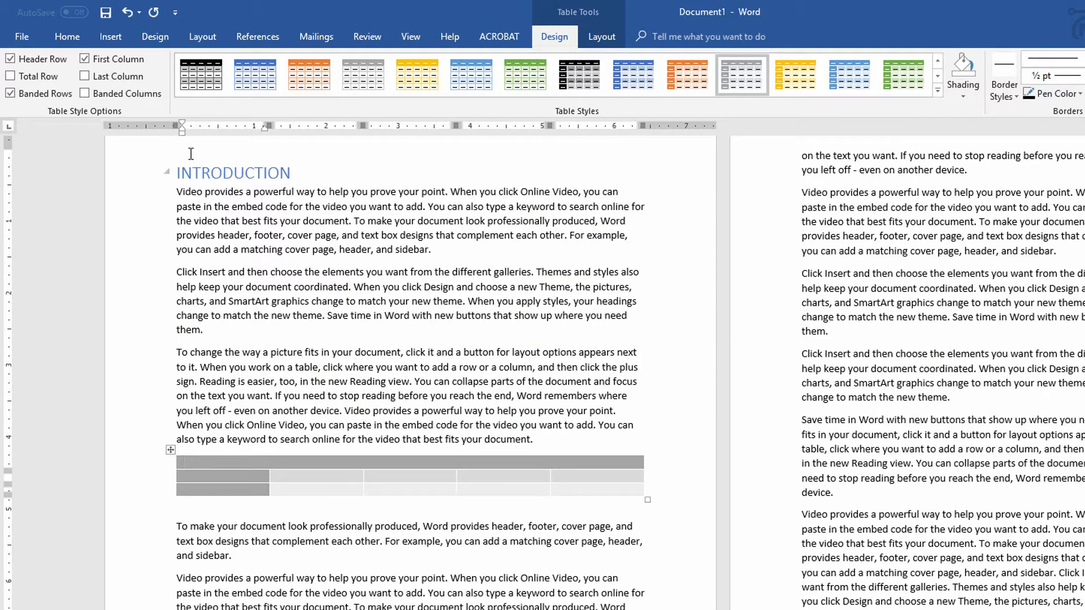
{"action": "left_click", "coordinate": [85, 59]}
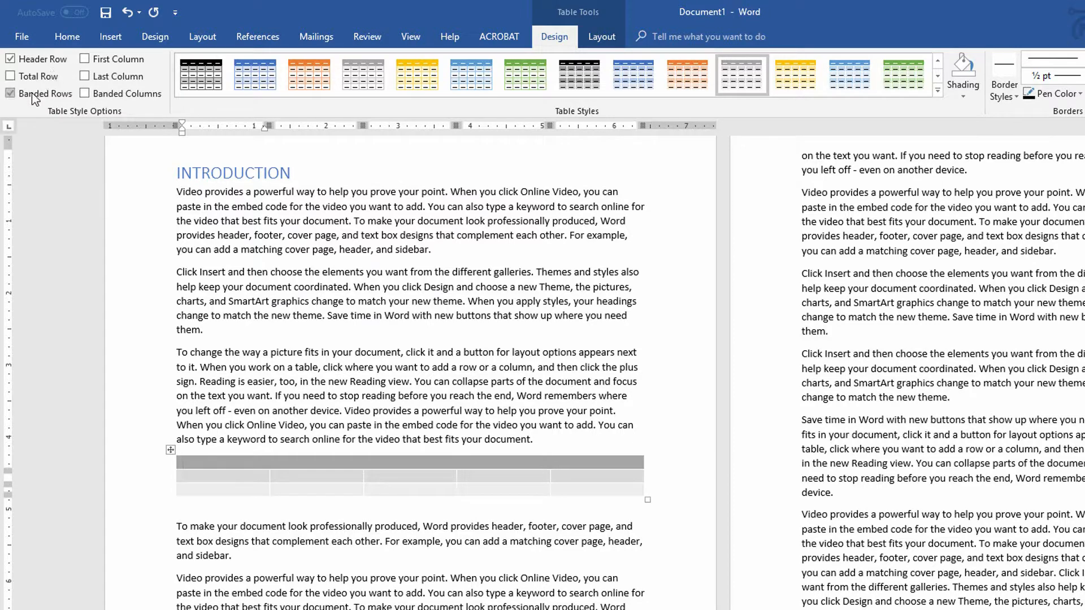
{"action": "left_click", "coordinate": [116, 99]}
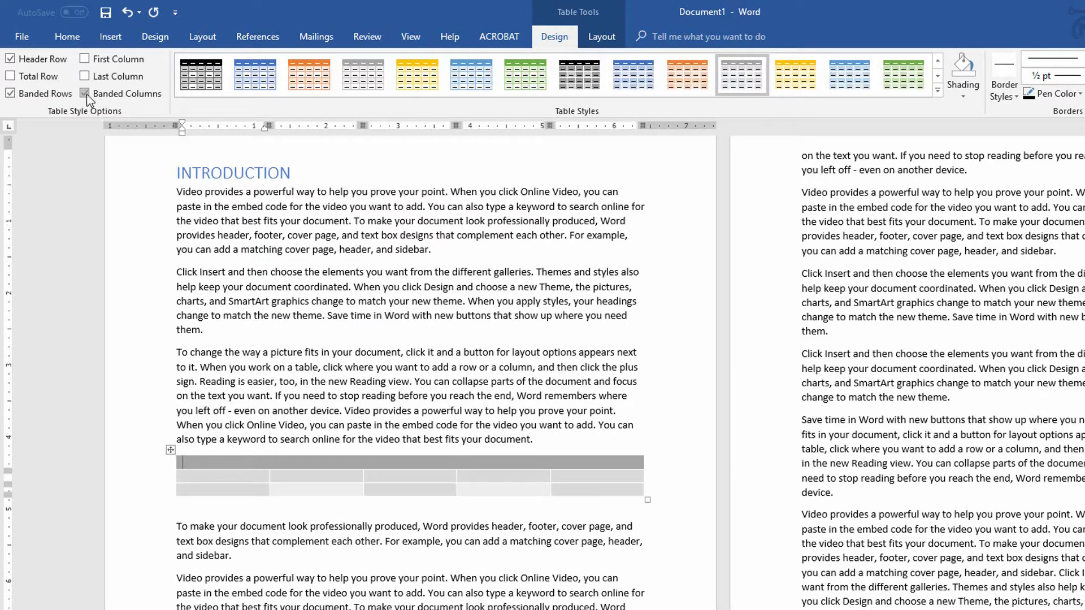
{"action": "left_click", "coordinate": [45, 96]}
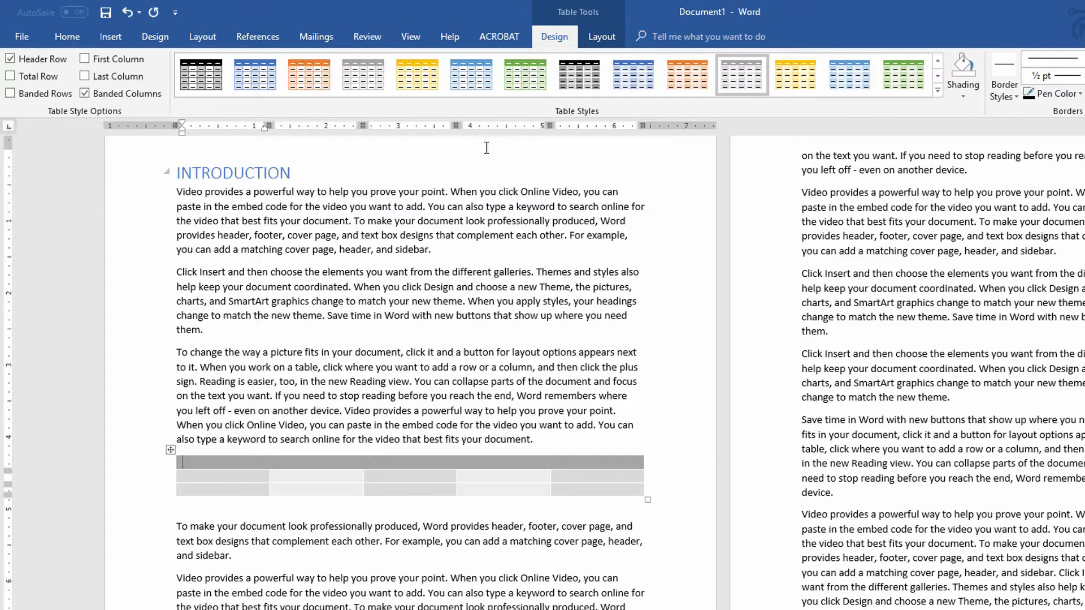
- Select the entire table and start saving the selection to the Quick Tables gallery
{"action": "left_click", "coordinate": [602, 38]}
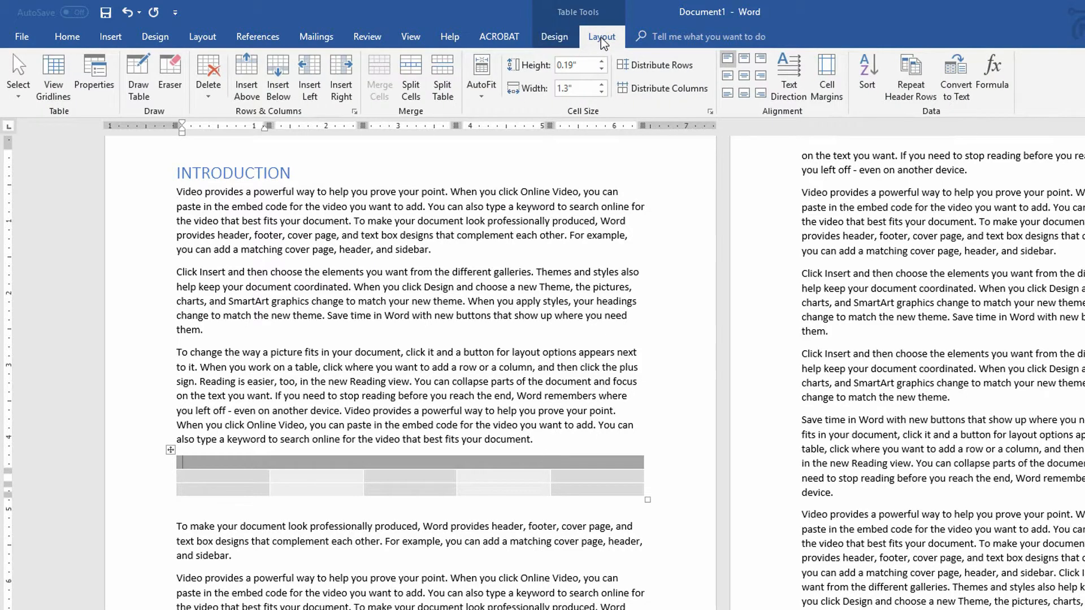
{"action": "left_click", "coordinate": [28, 95]}
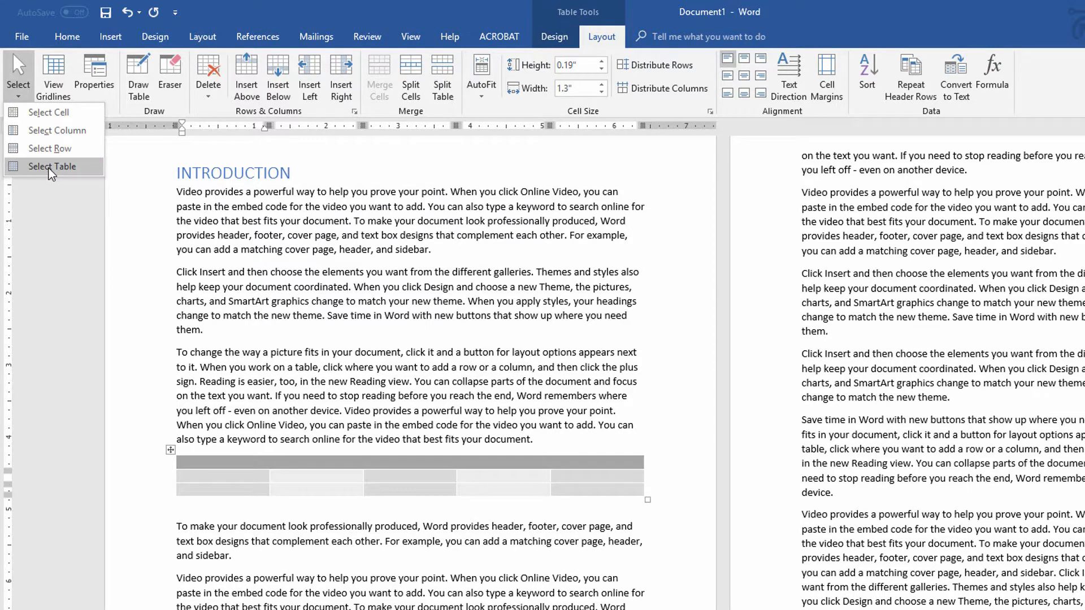
{"action": "left_click", "coordinate": [51, 167]}
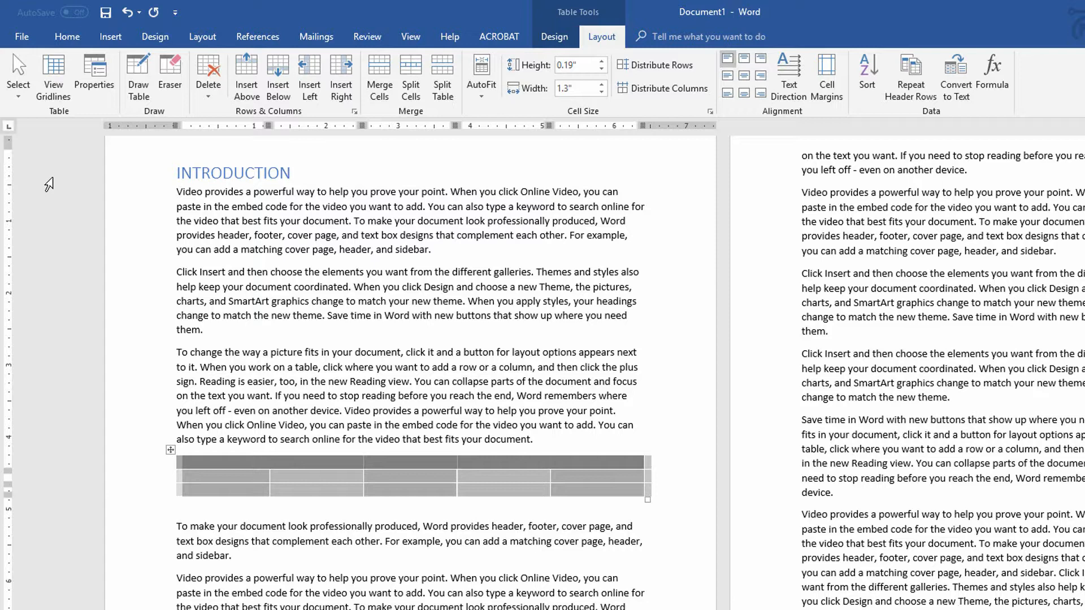
{"action": "left_click", "coordinate": [111, 41]}
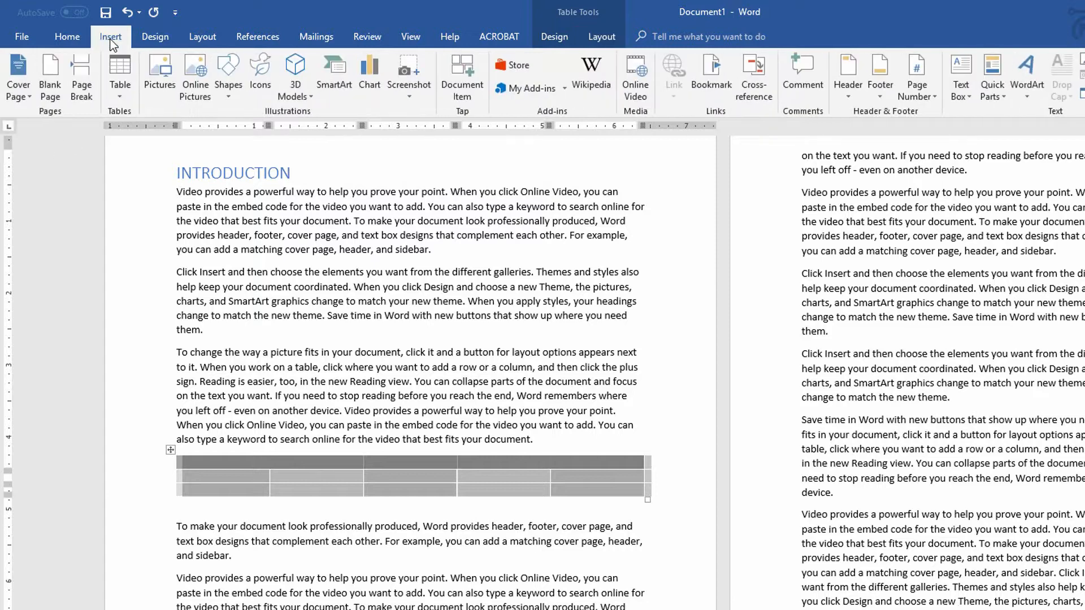
{"action": "left_click", "coordinate": [117, 95]}
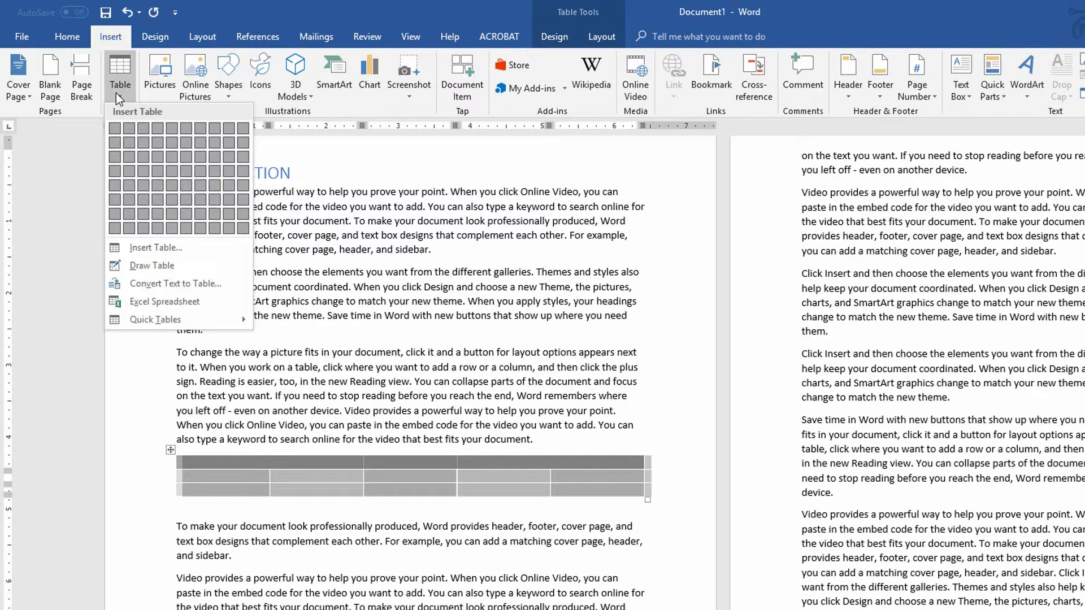
{"action": "mouse_move", "coordinate": [228, 320]}
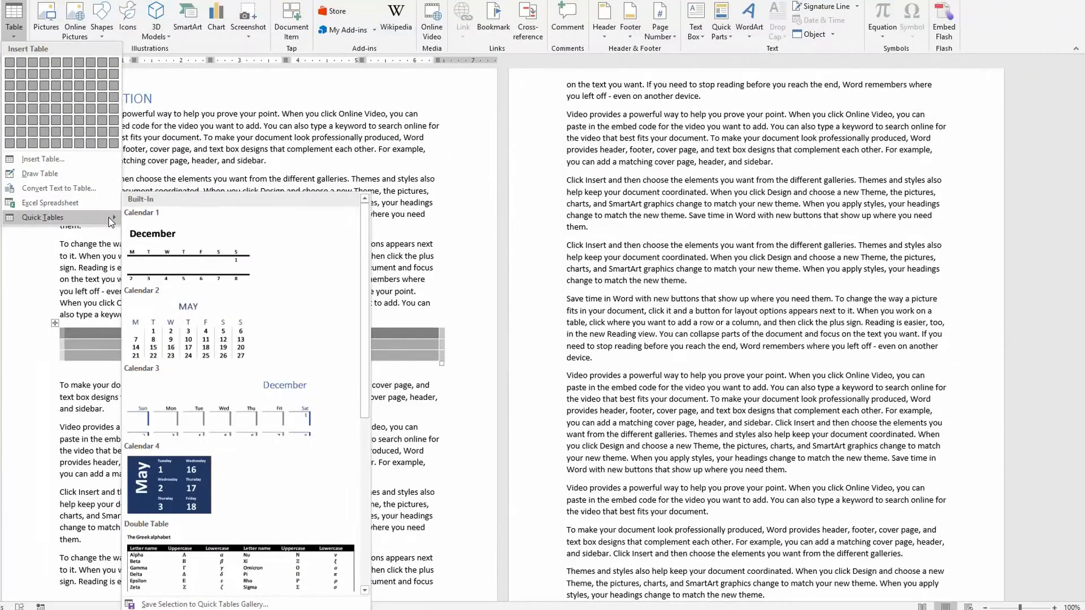
{"action": "scroll", "coordinate": [200, 310], "scroll_direction": "down", "scroll_amount": 3}
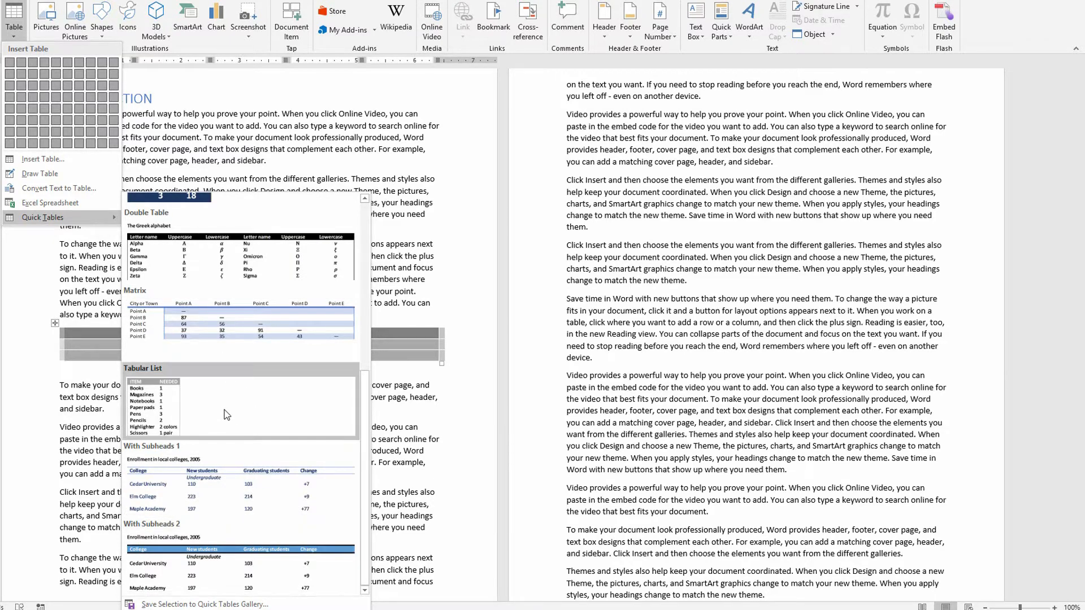
{"action": "scroll", "coordinate": [237, 429], "scroll_direction": "up", "scroll_amount": 3}
{"action": "scroll", "coordinate": [219, 317], "scroll_direction": "down", "scroll_amount": 3}
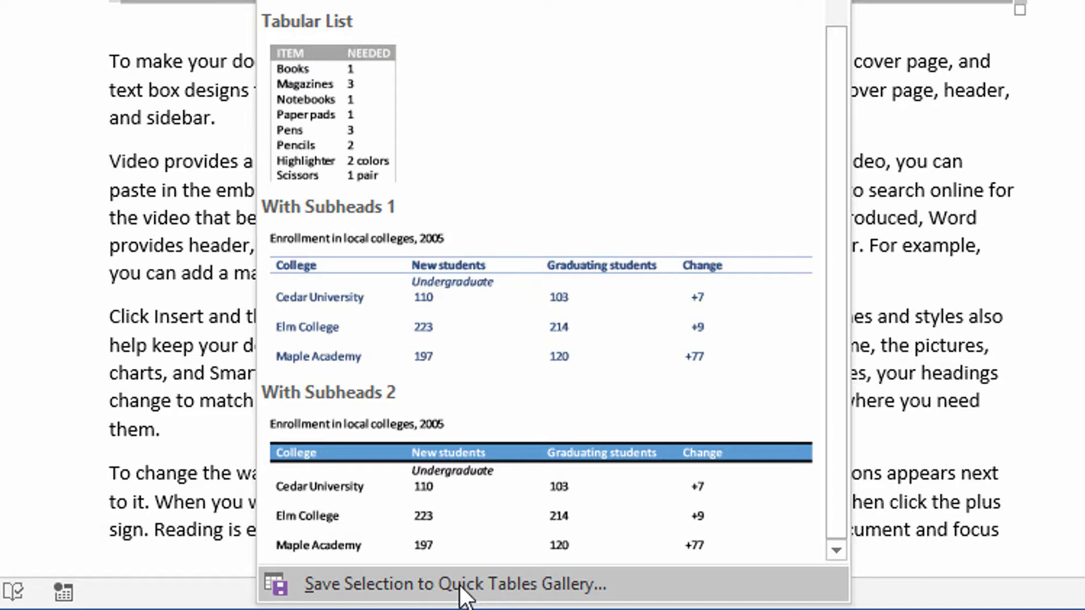
{"action": "left_click", "coordinate": [460, 588]}
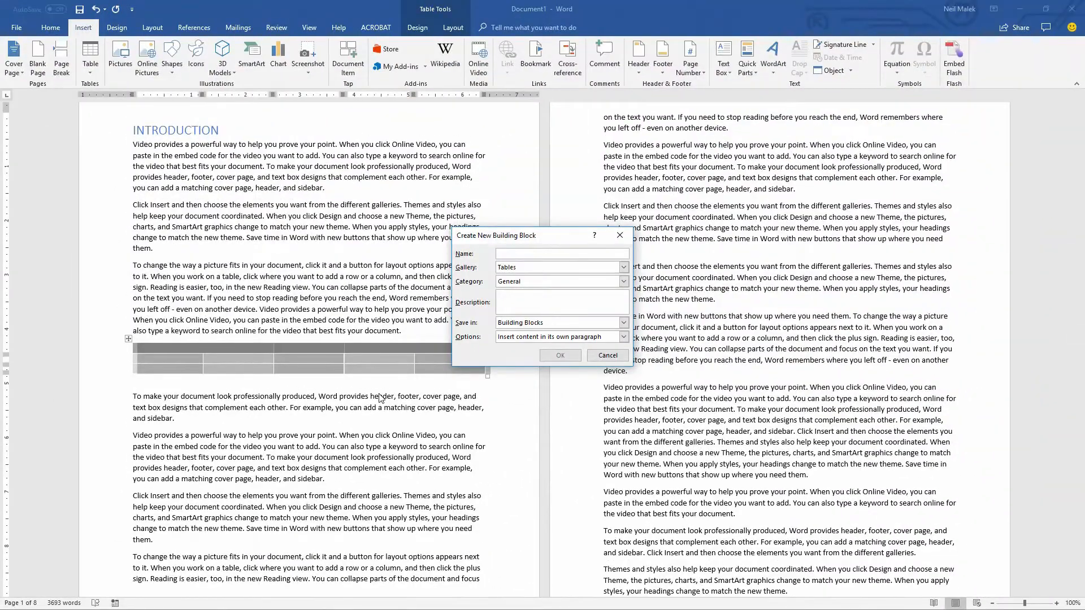
- Name the new building block "5x3 Banded Column Table" and save it
{"action": "type", "text": "Banded Column Table"}
{"action": "left_click", "coordinate": [496, 254]}
{"action": "type", "text": "5x"}
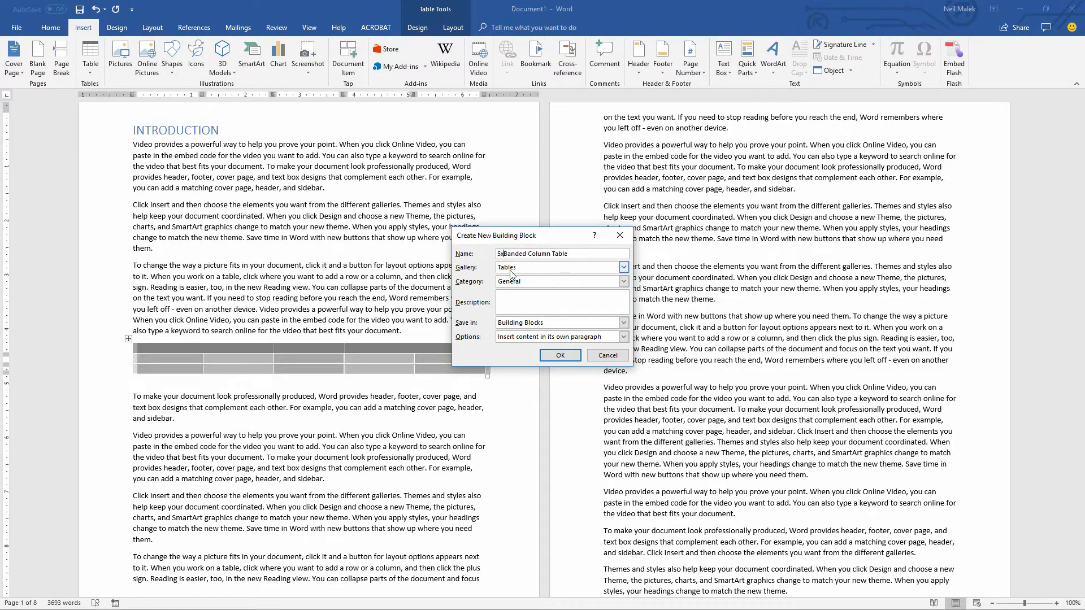
{"action": "type", "text": "3"}
{"action": "left_click", "coordinate": [556, 356]}
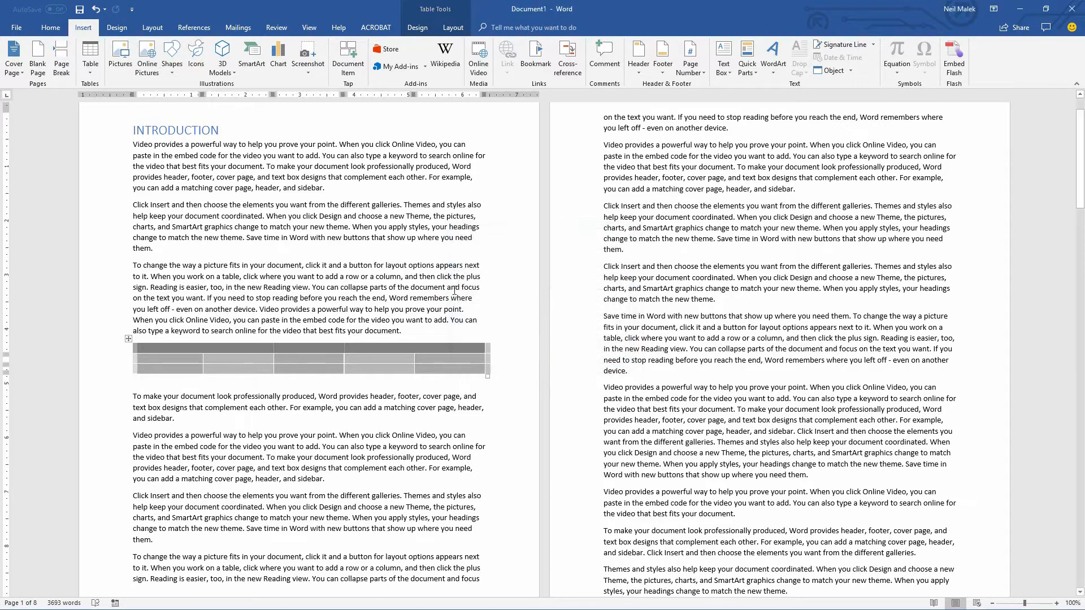
- Add a blank line after the Main Section's third paragraph and insert the 5x3 Banded Column Table quick table there
{"action": "scroll", "coordinate": [377, 225], "scroll_direction": "down", "scroll_amount": 20}
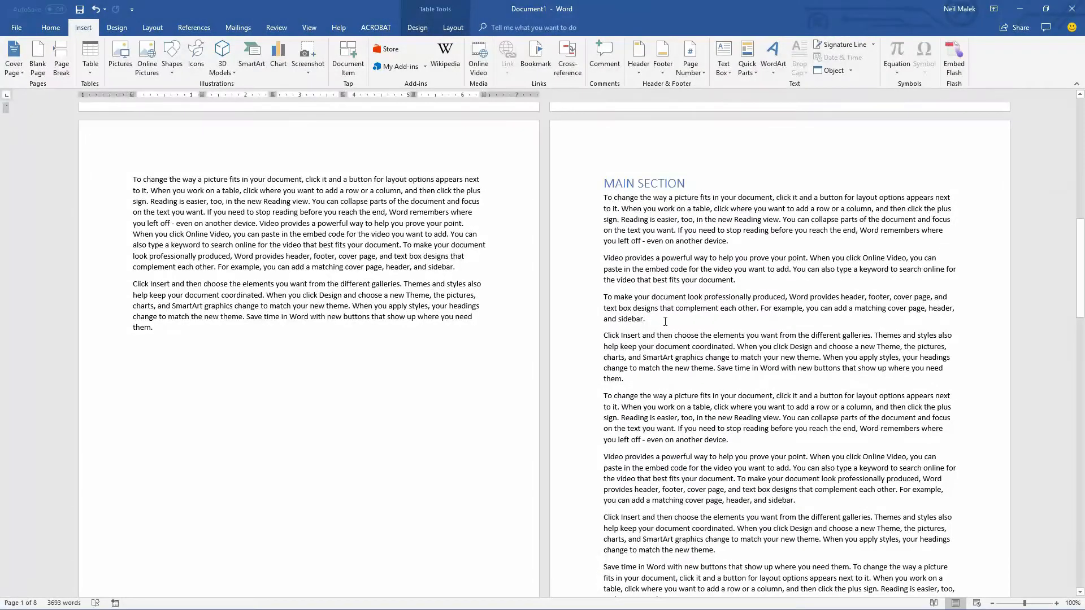
{"action": "left_click", "coordinate": [666, 324]}
{"action": "key", "text": "Return"}
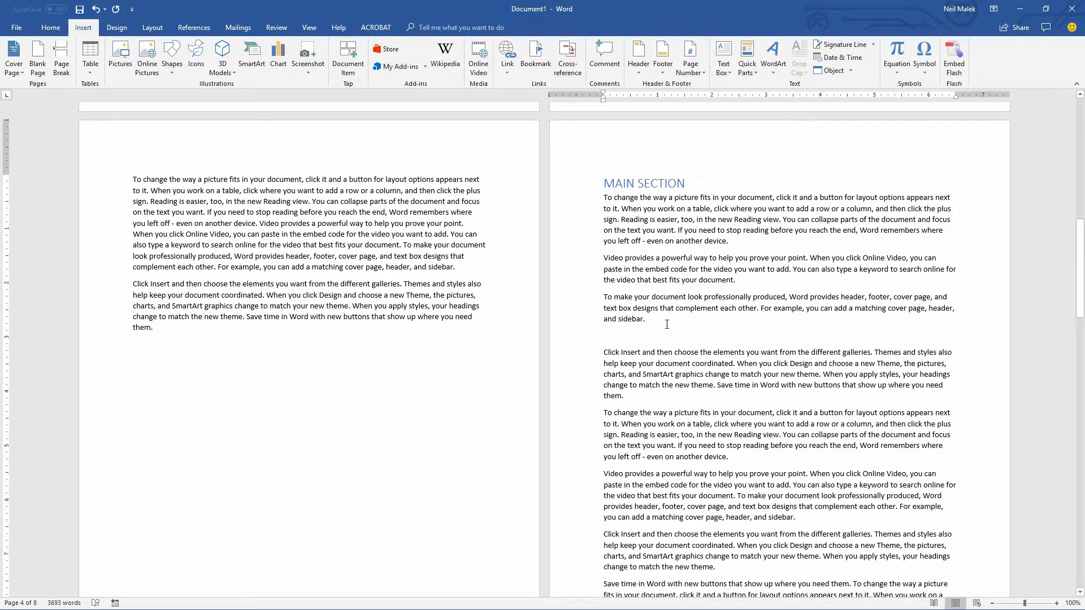
{"action": "left_click", "coordinate": [91, 63]}
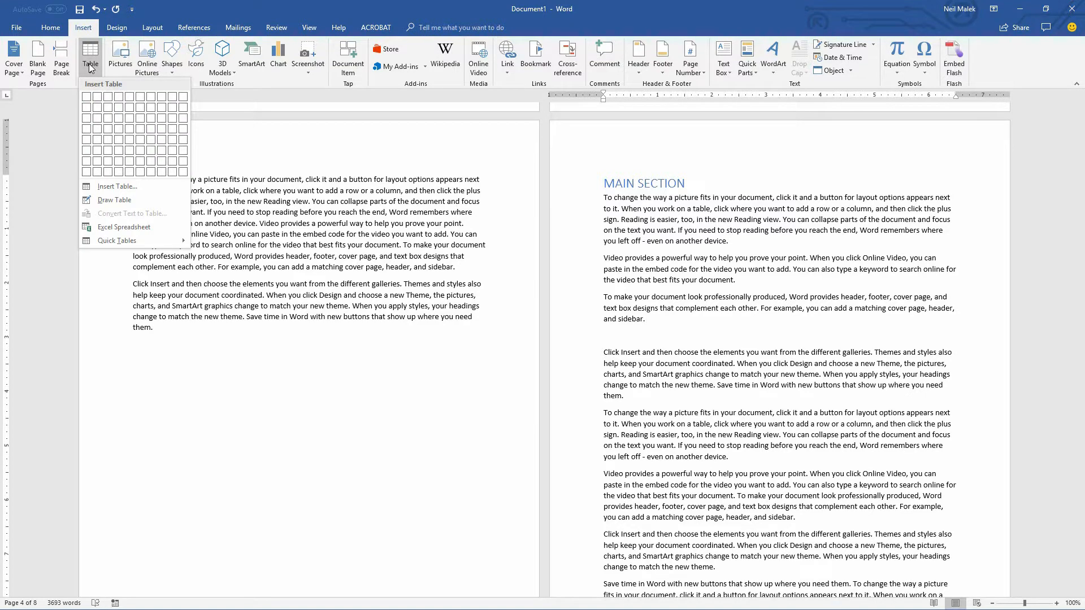
{"action": "mouse_move", "coordinate": [140, 240]}
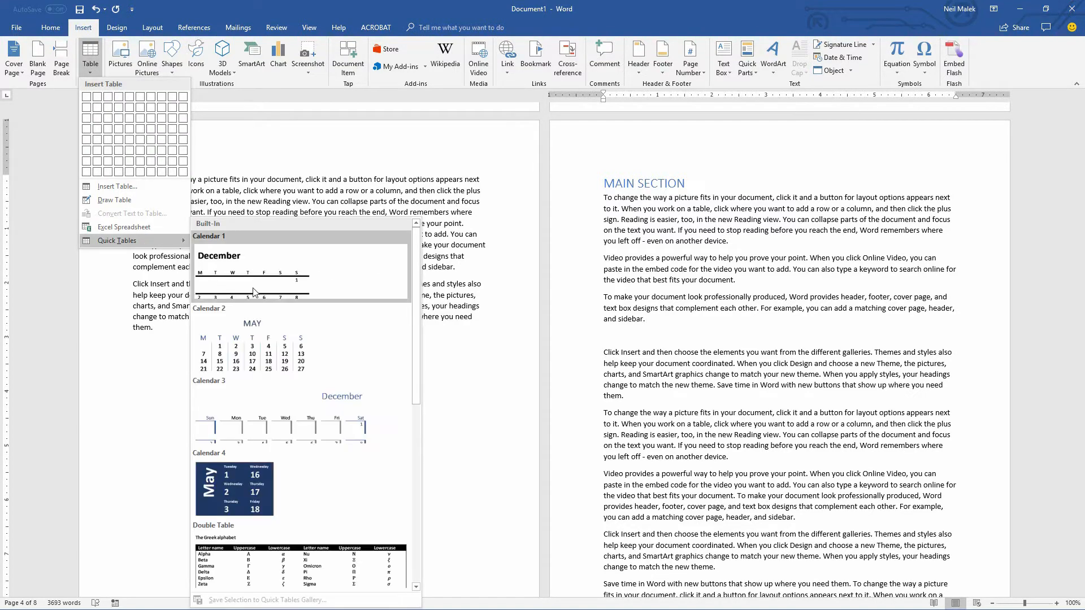
{"action": "scroll", "coordinate": [295, 351], "scroll_direction": "down", "scroll_amount": 10}
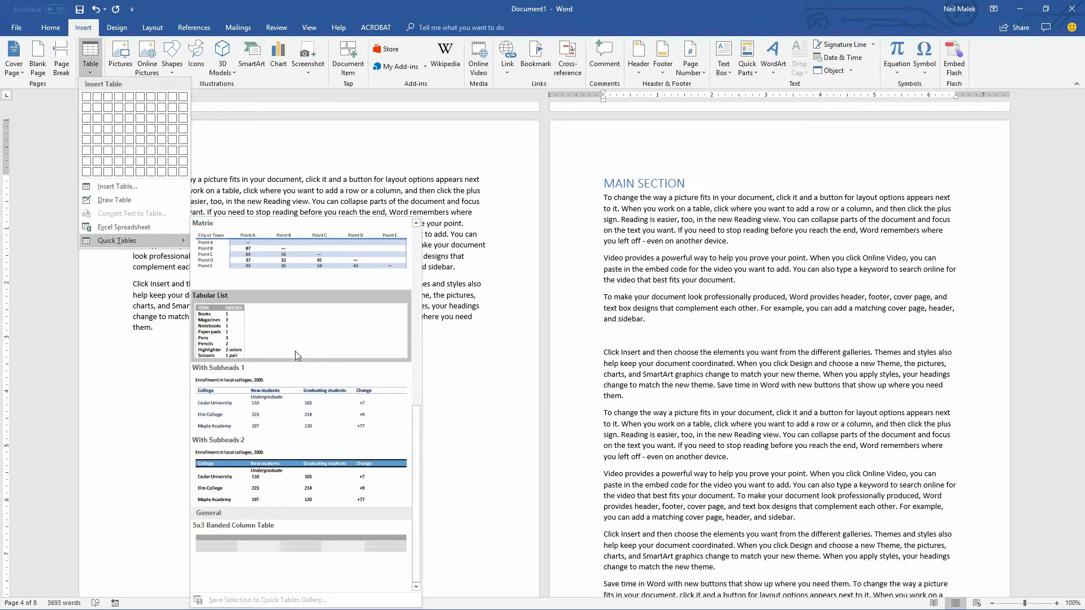
{"action": "left_click", "coordinate": [262, 547]}
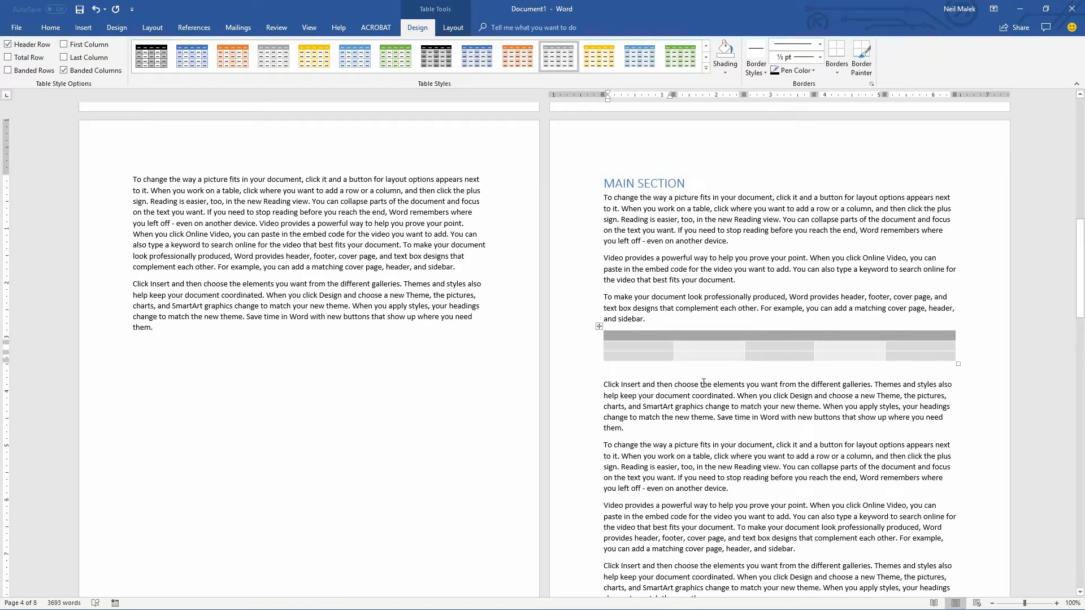
- Create a new blank document and insert the 5x3 Banded Column Table quick table into it
{"action": "key", "text": "ctrl+n"}
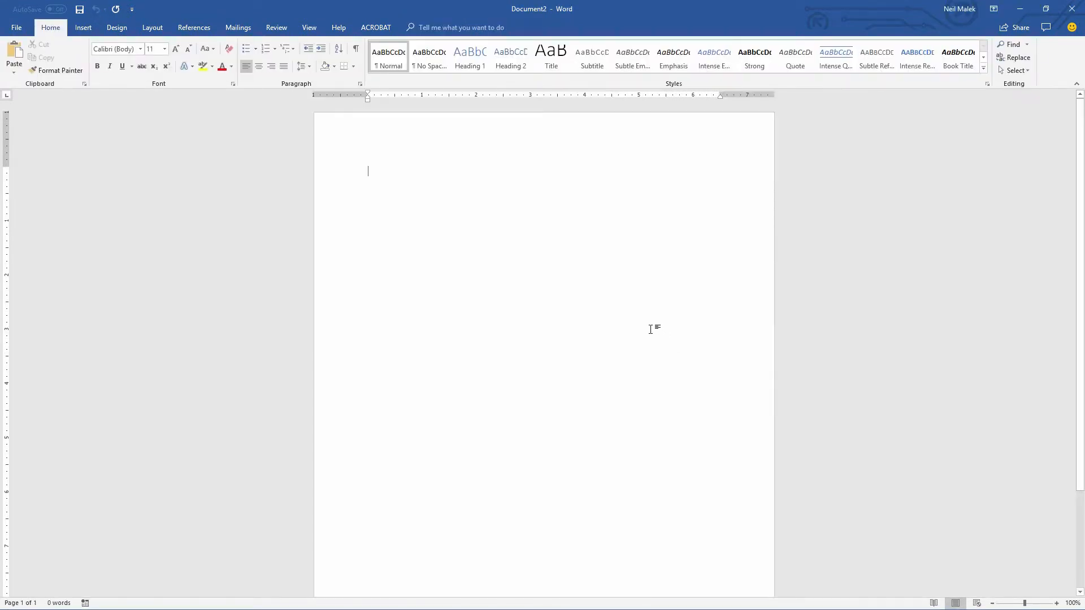
{"action": "left_click", "coordinate": [85, 28]}
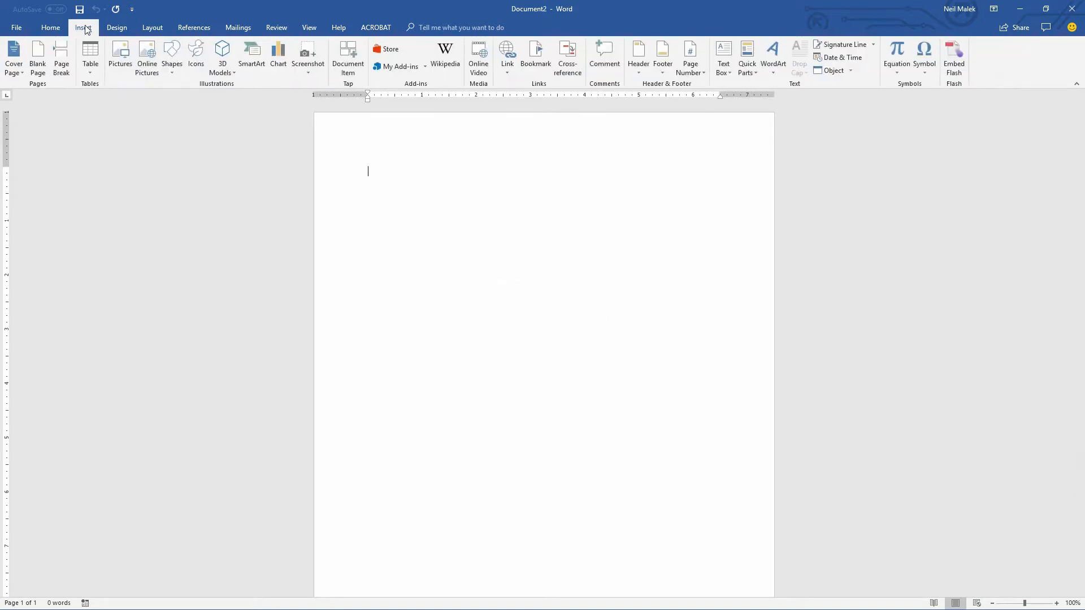
{"action": "left_click", "coordinate": [90, 63]}
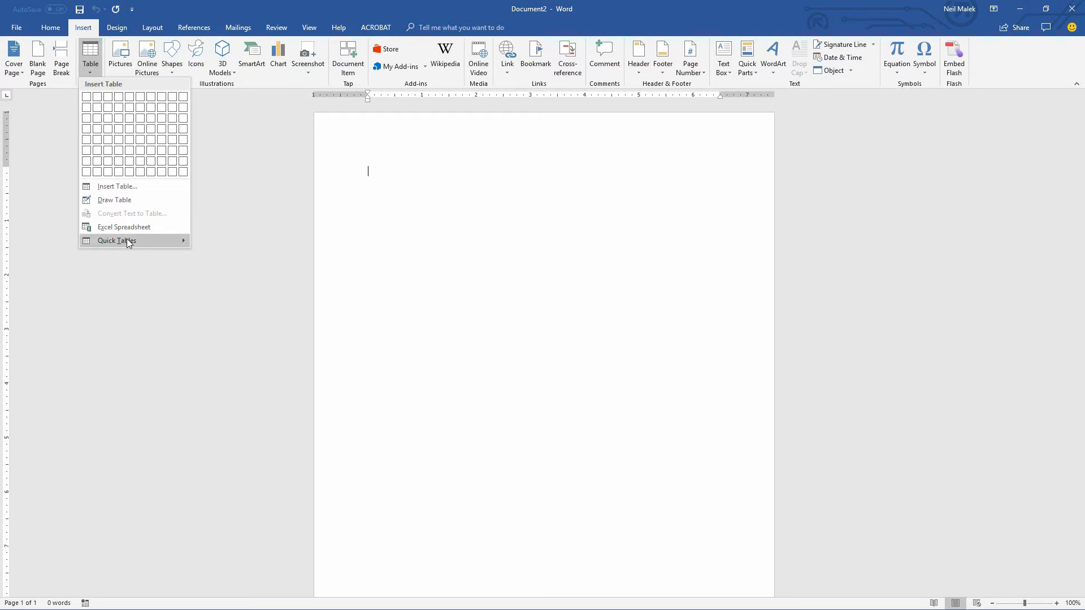
{"action": "mouse_move", "coordinate": [127, 238]}
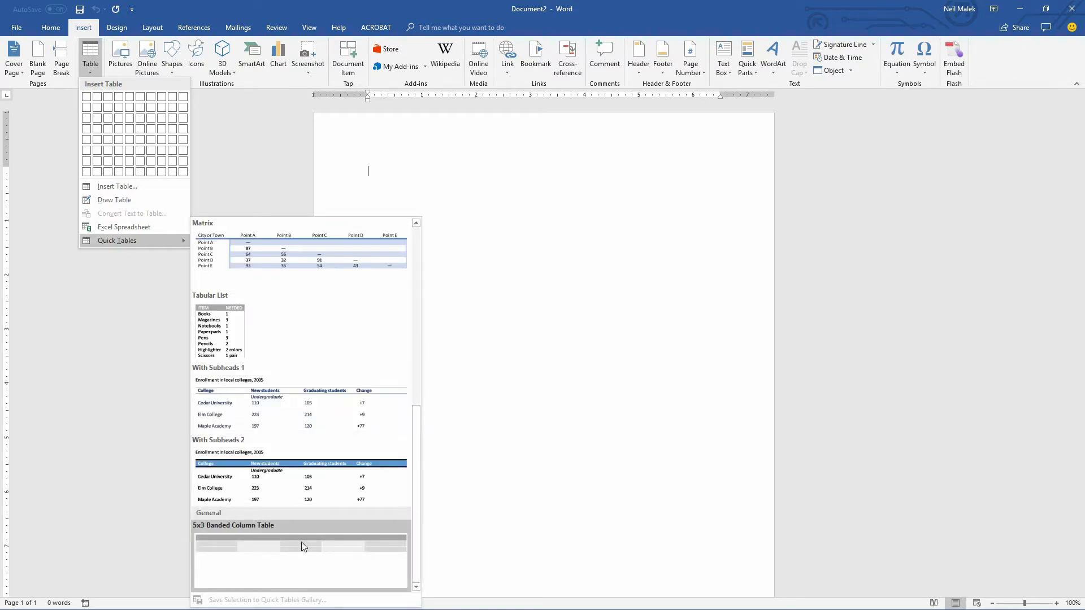
{"action": "left_click", "coordinate": [301, 541]}
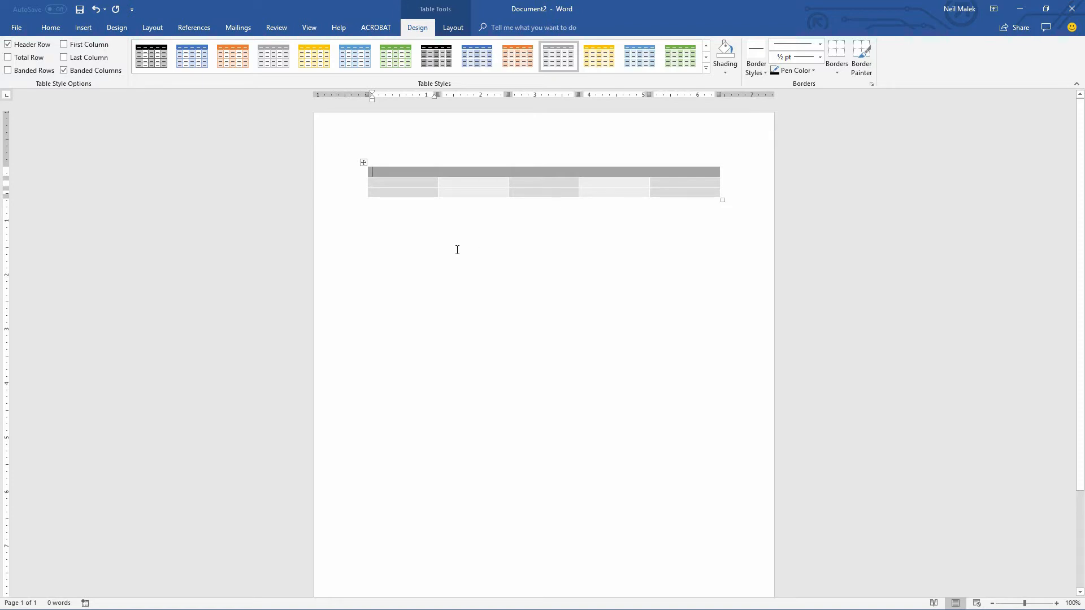
- Add the Quick Tables gallery to the Quick Access Toolbar
{"action": "left_click", "coordinate": [83, 28]}
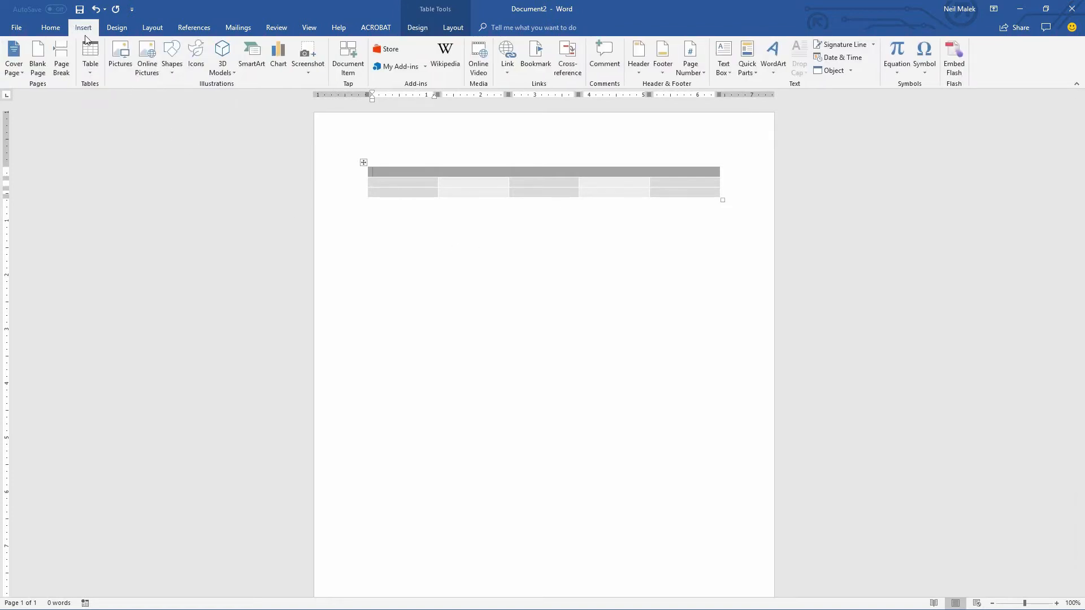
{"action": "left_click", "coordinate": [90, 66]}
{"action": "mouse_move", "coordinate": [155, 239]}
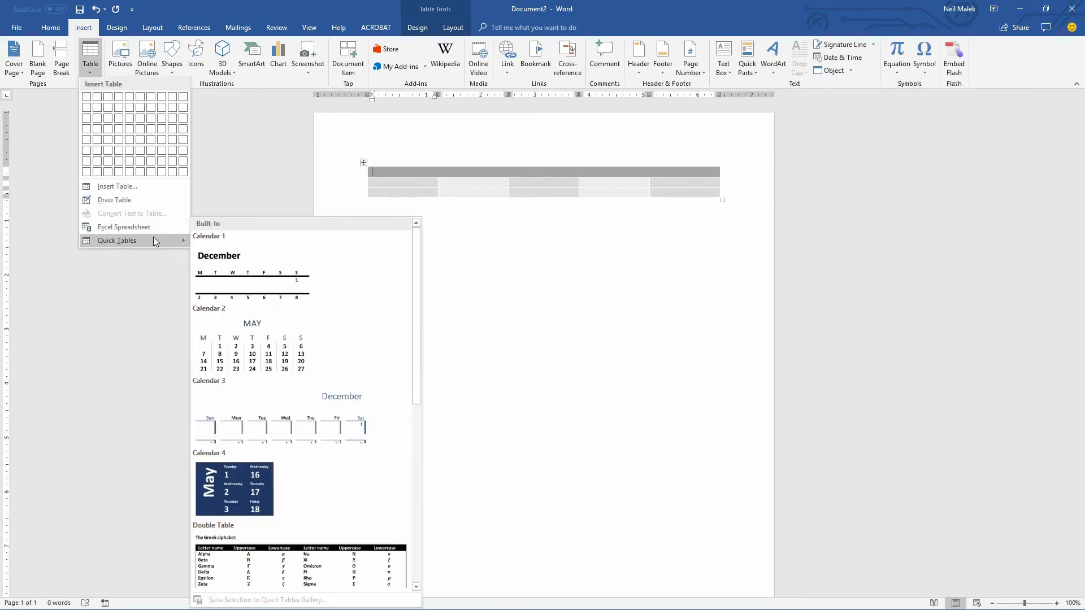
{"action": "scroll", "coordinate": [291, 499], "scroll_direction": "down", "scroll_amount": 10}
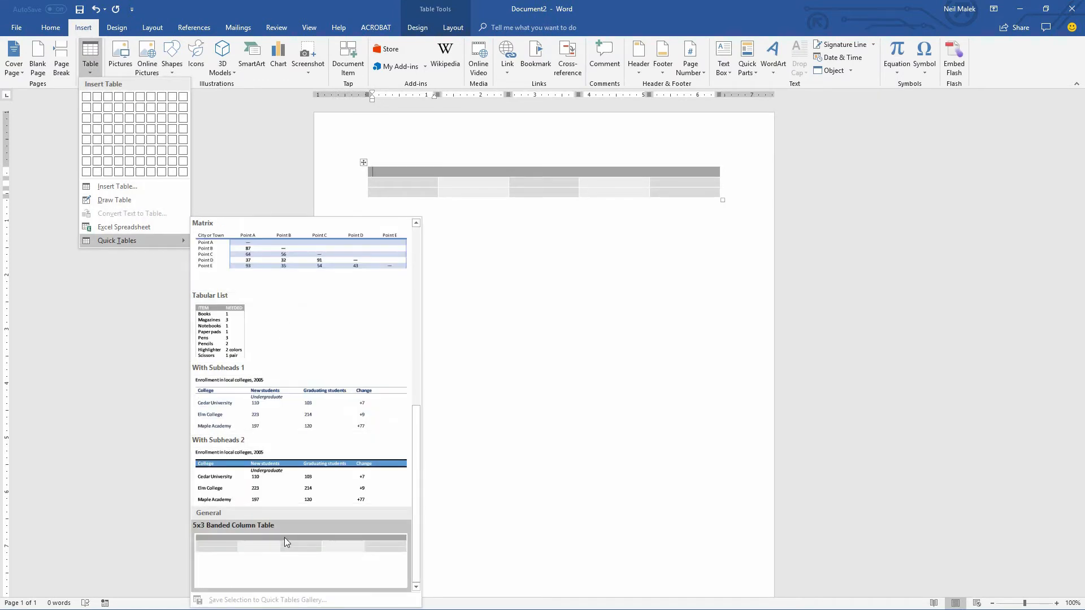
{"action": "right_click", "coordinate": [285, 541]}
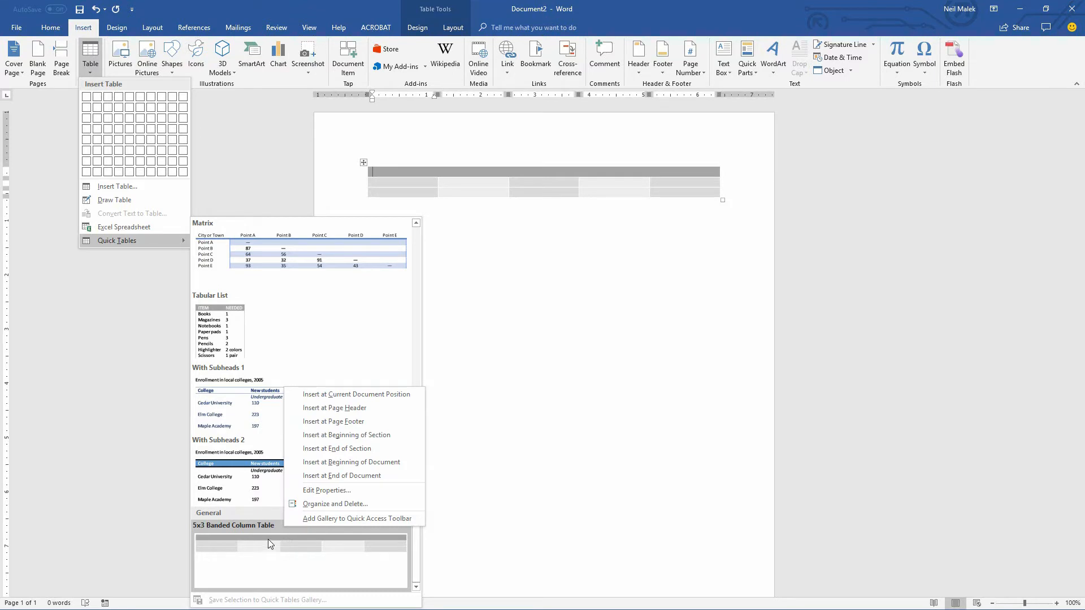
{"action": "left_click", "coordinate": [344, 518]}
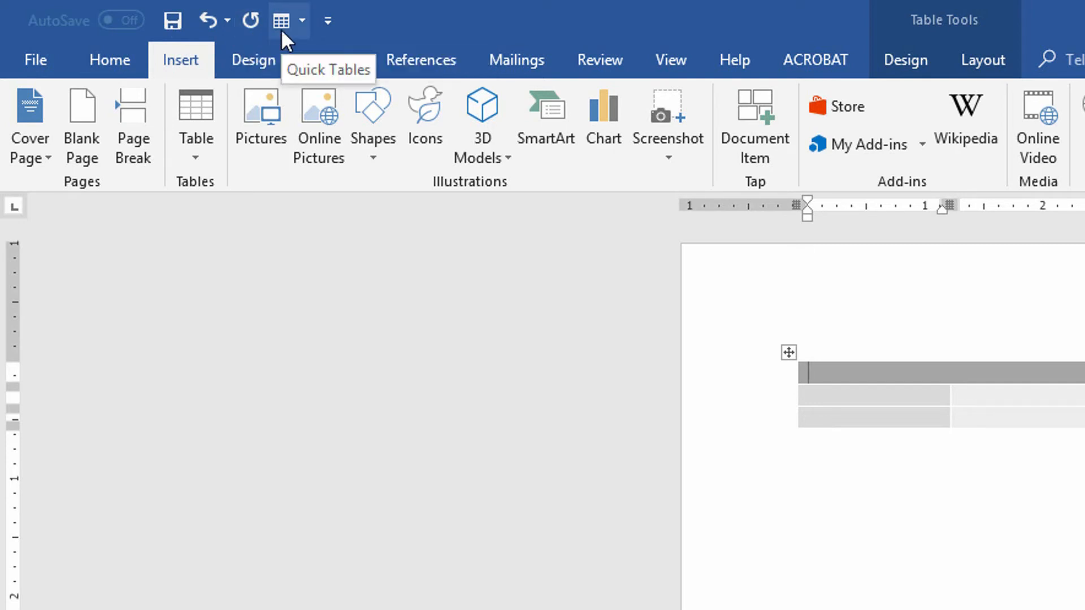
- Insert the 5x3 Banded Column Table quick table again using the newly added Quick Tables gallery shortcut
{"action": "key", "text": "alt"}
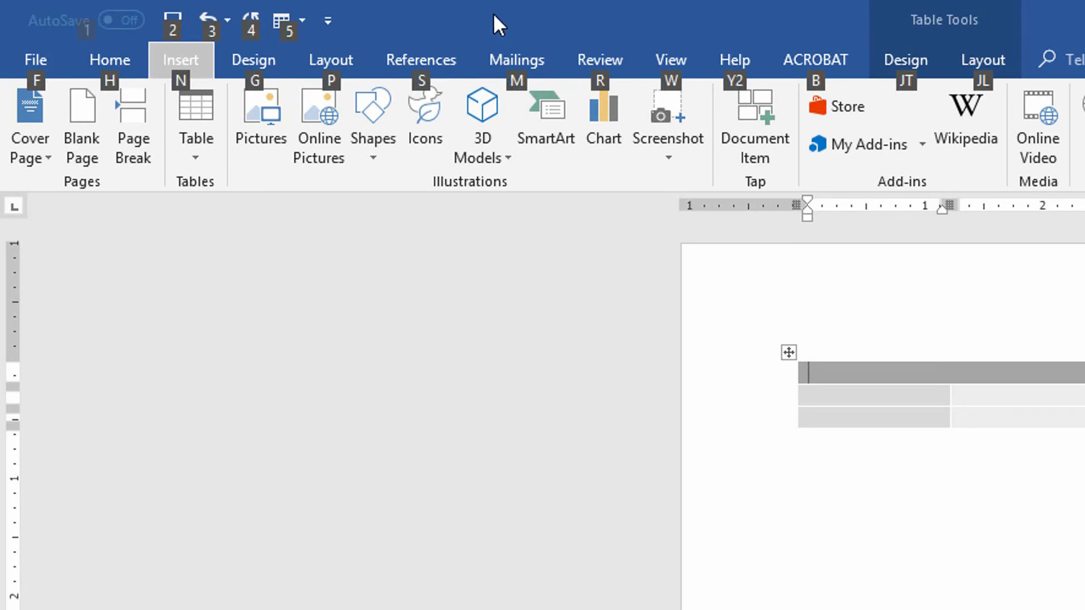
{"action": "key", "text": "5"}
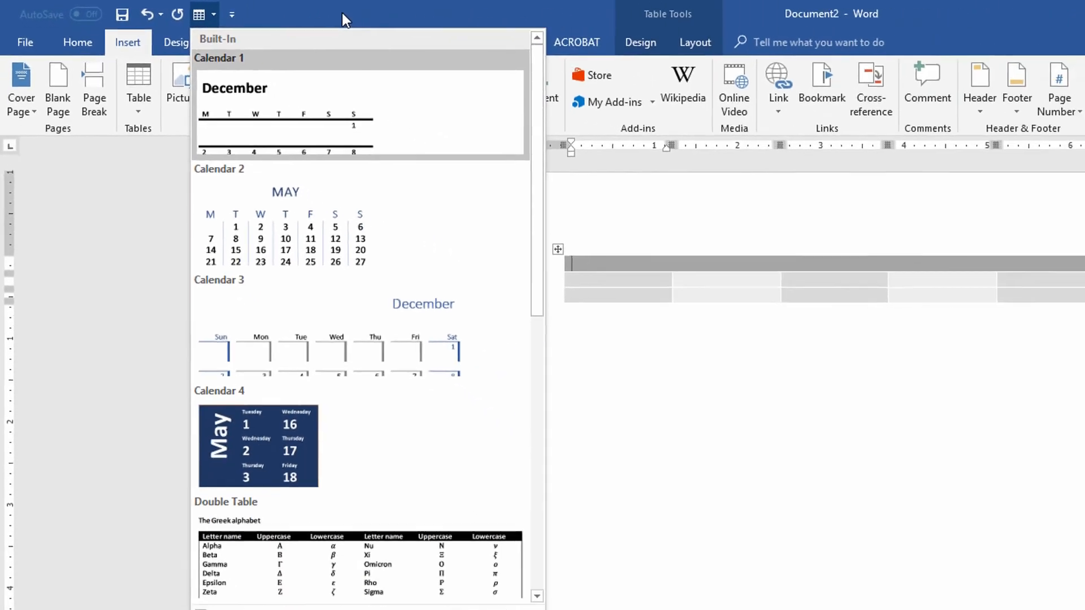
{"action": "key", "text": "Down"}
{"action": "key", "text": "Down"}
{"action": "key", "text": "Down"}
{"action": "key", "text": "Down"}
{"action": "key", "text": "Down"}
{"action": "key", "text": "Down"}
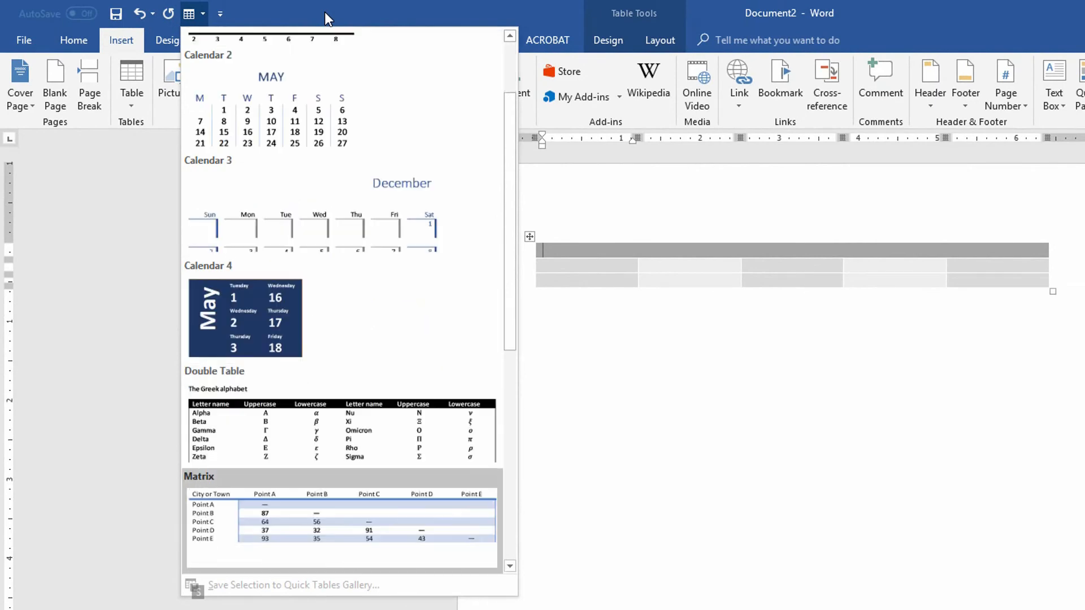
{"action": "key", "text": "Down"}
{"action": "key", "text": "Down"}
{"action": "key", "text": "Down"}
{"action": "key", "text": "Down"}
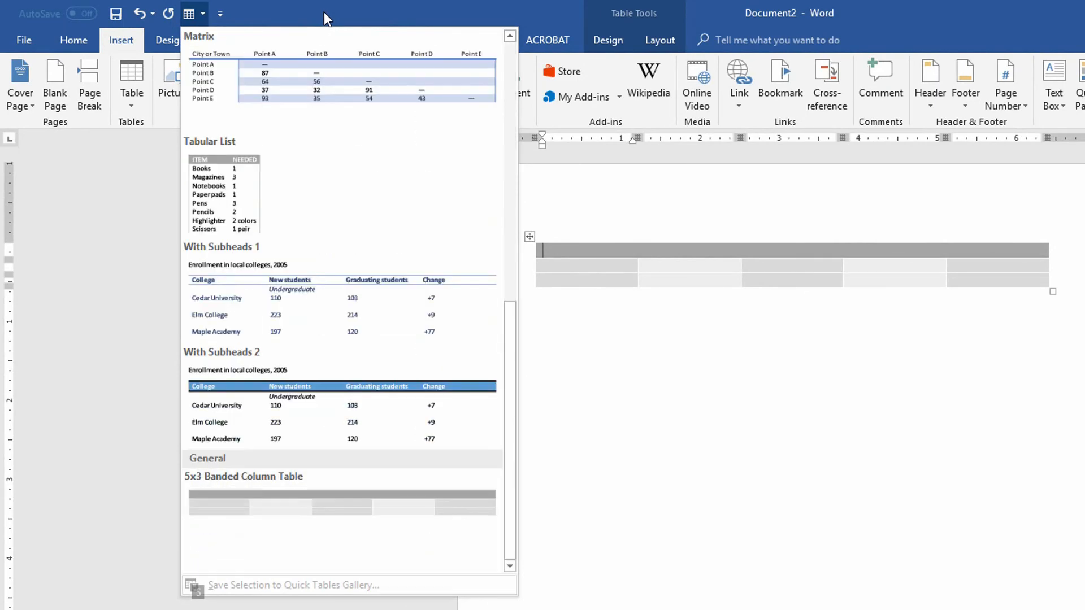
{"action": "key", "text": "Down"}
{"action": "key", "text": "Down"}
{"action": "key", "text": "Down"}
{"action": "key", "text": "Down"}
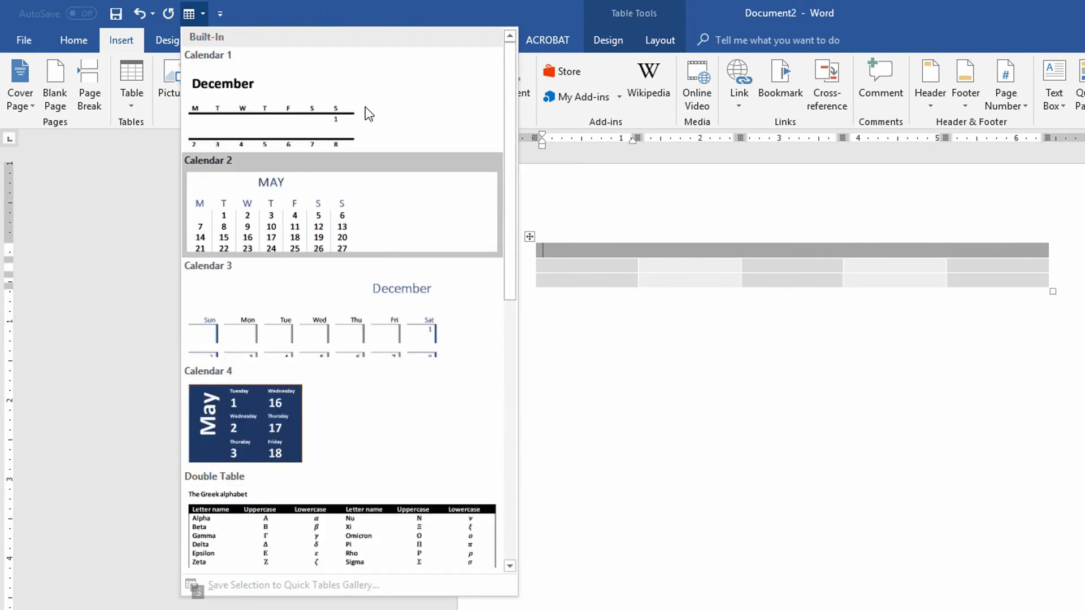
{"action": "key", "text": "Down"}
{"action": "key", "text": "Down"}
{"action": "key", "text": "Down"}
{"action": "key", "text": "Down"}
{"action": "key", "text": "Down"}
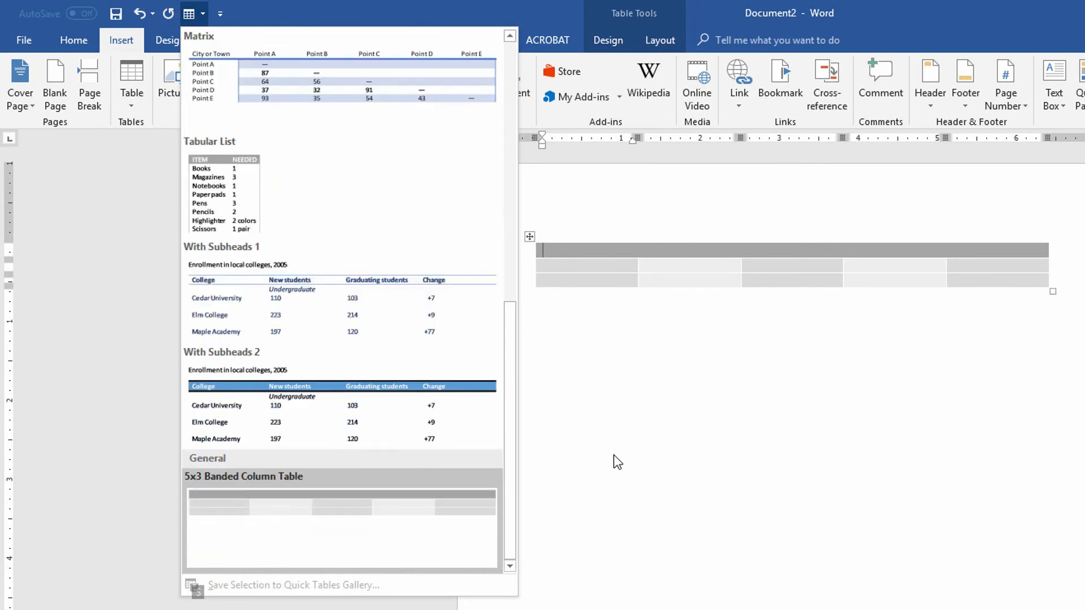
{"action": "key", "text": "Return"}
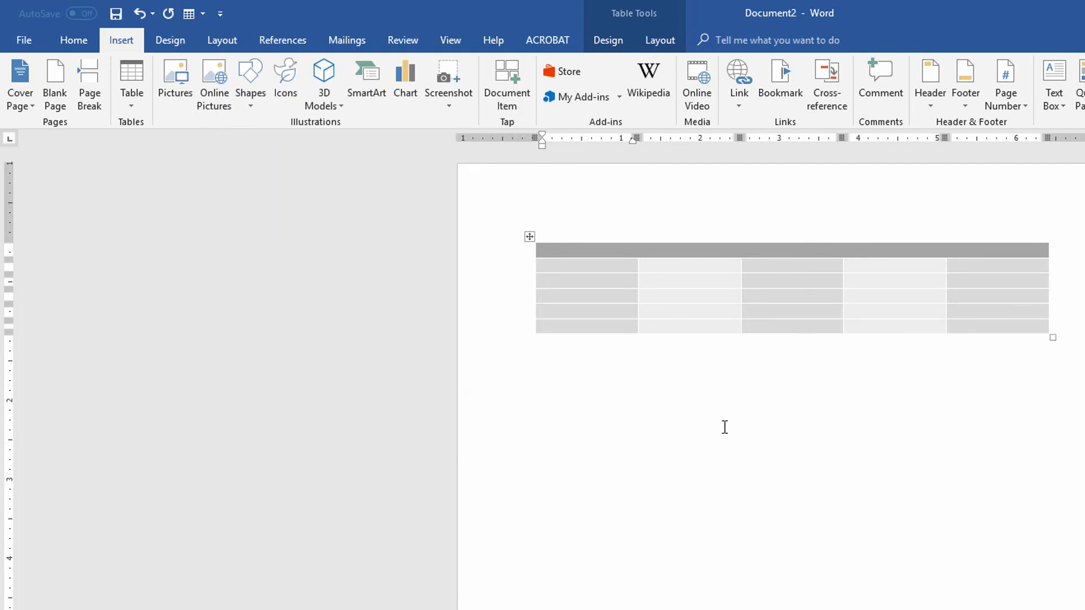